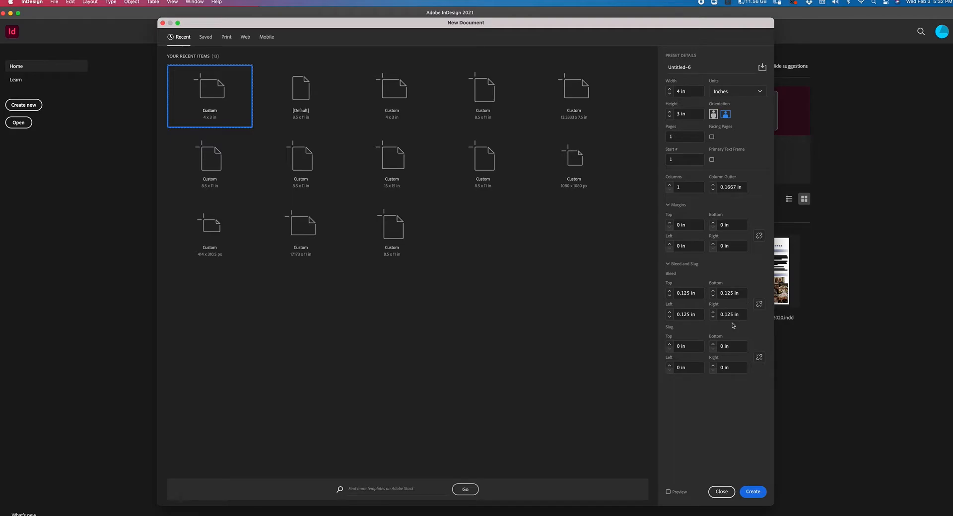
# Create a one-page 4 × 3 in landscape document with zero margins and a 0.125 in bleed
pyautogui.click(754, 493)
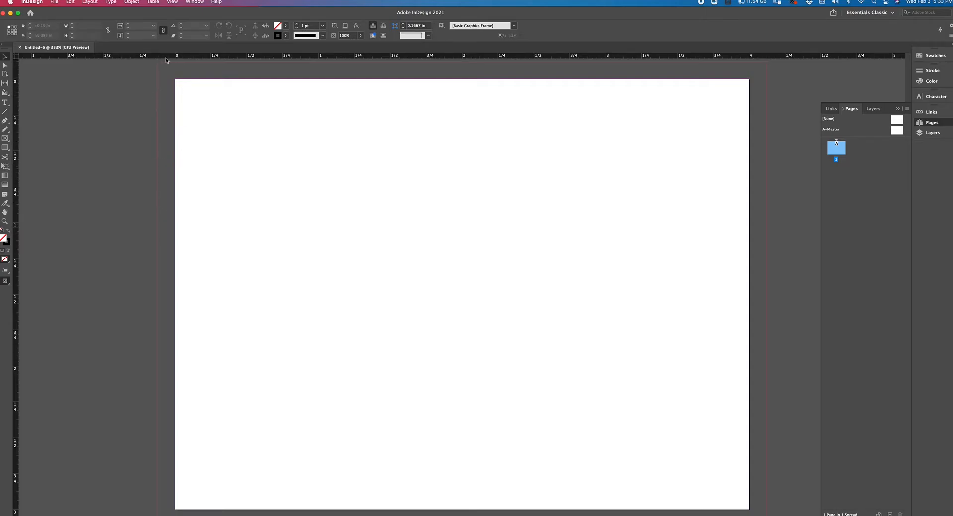
pyautogui.press('super+minus')
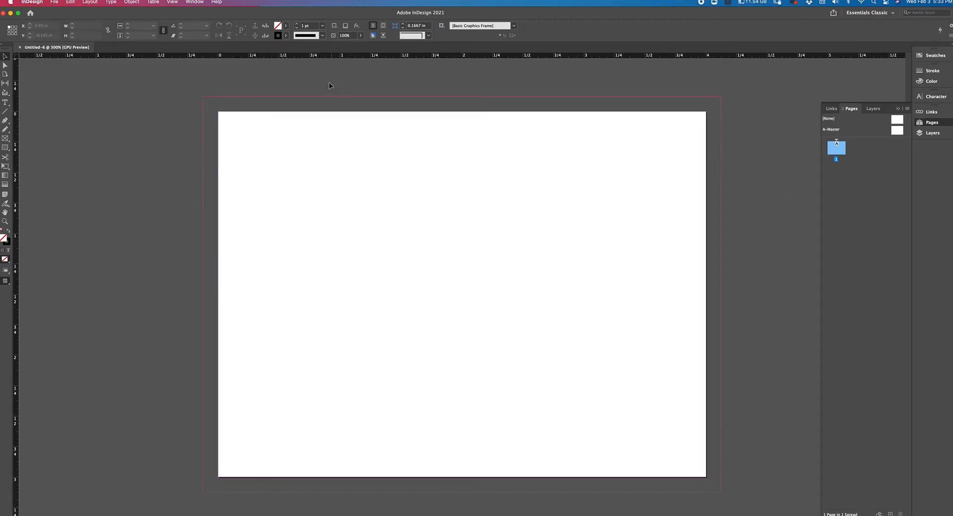
# Place ruler guides on A-Master along all four page edges, vertical at 0 and 4 in, horizontal at 0 and 3 in
pyautogui.click(898, 132)
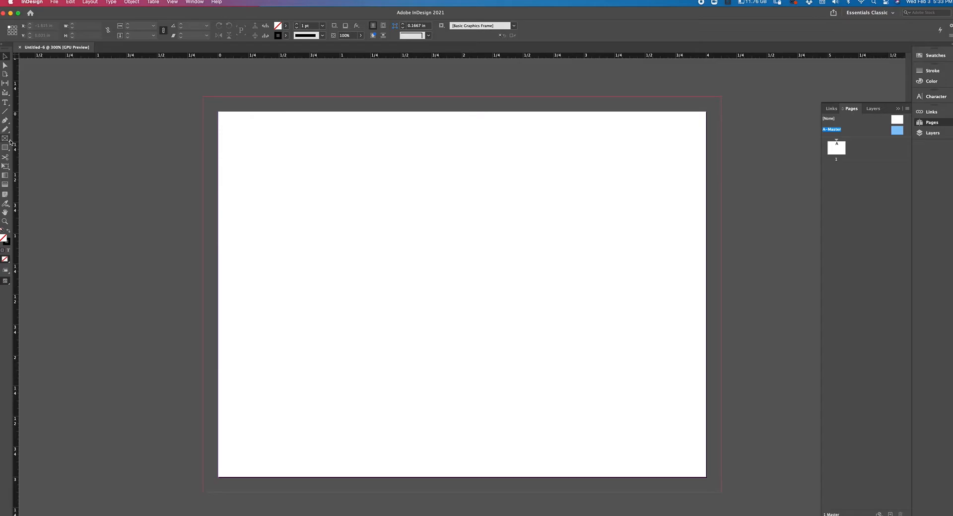
pyautogui.moveTo(17, 137); pyautogui.dragTo(222, 94)
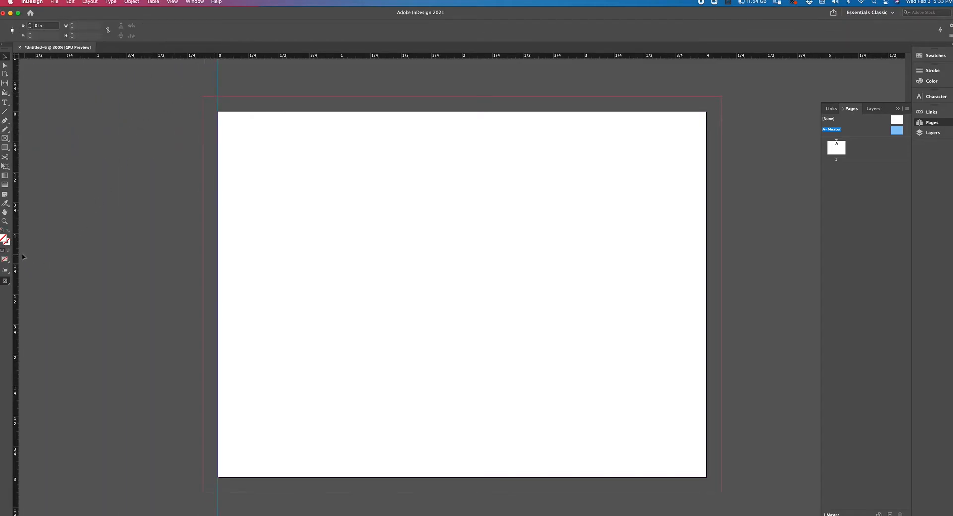
pyautogui.moveTo(18, 253); pyautogui.dragTo(707, 88)
pyautogui.moveTo(753, 56); pyautogui.dragTo(757, 479)
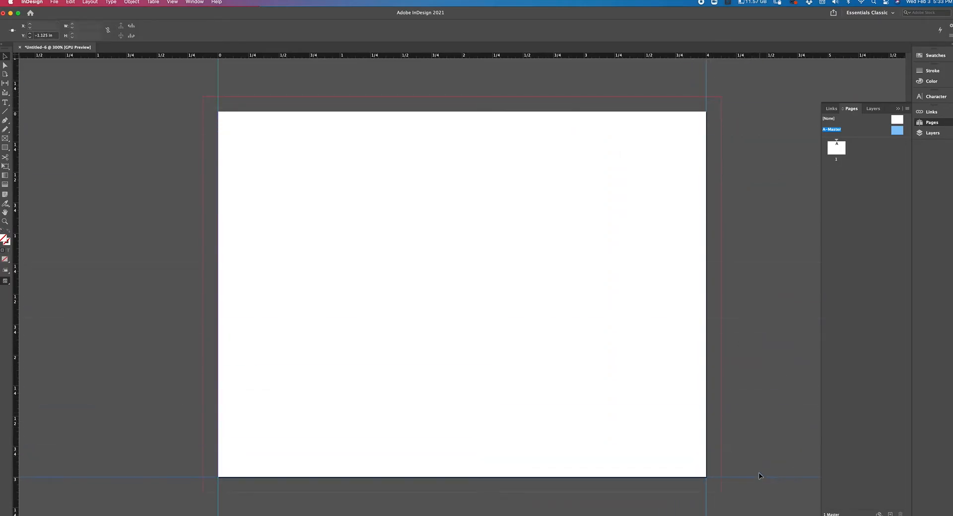
pyautogui.moveTo(747, 59); pyautogui.dragTo(747, 112)
# Draw a 4.25 × 3.25 in rectangle on A-Master that covers the page out to the bleed lines
pyautogui.click(5, 147)
pyautogui.click(934, 55)
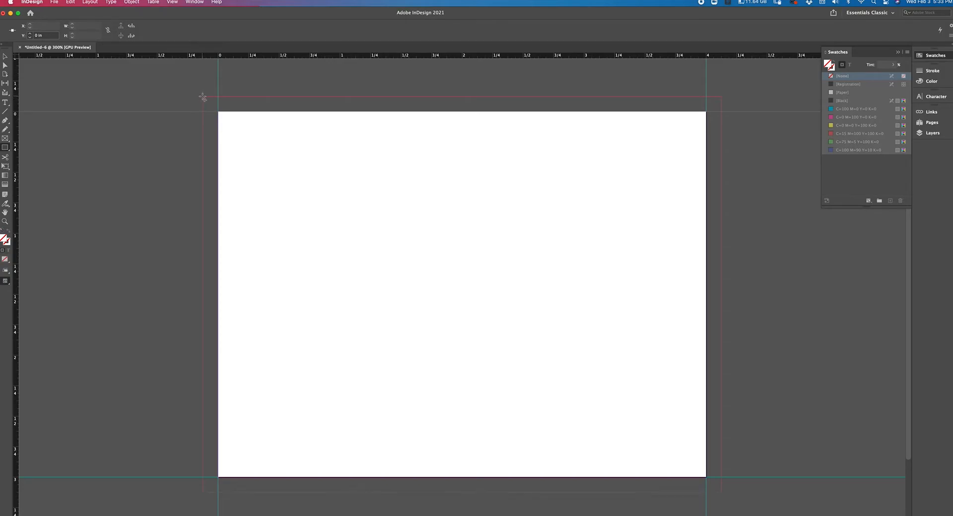
pyautogui.moveTo(203, 97); pyautogui.dragTo(721, 493)
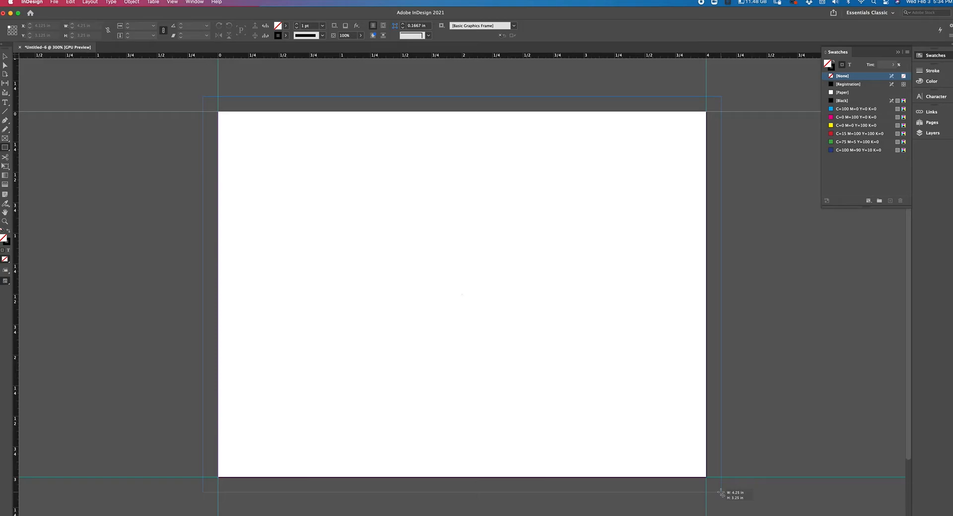
pyautogui.moveTo(721, 493); pyautogui.dragTo(721, 493)
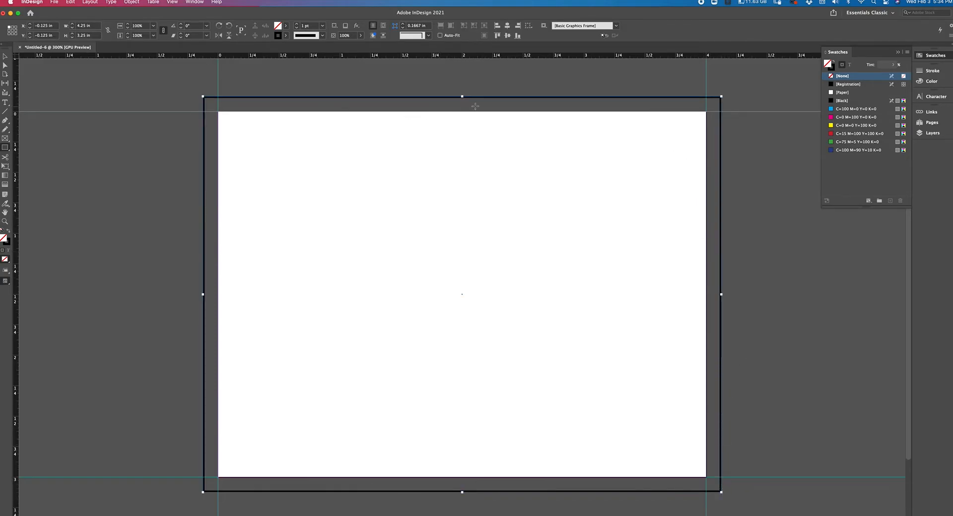
# Remove the rectangle's stroke and fill it with the green swatch C=75 M=5 Y=100 K=0
pyautogui.click(834, 69)
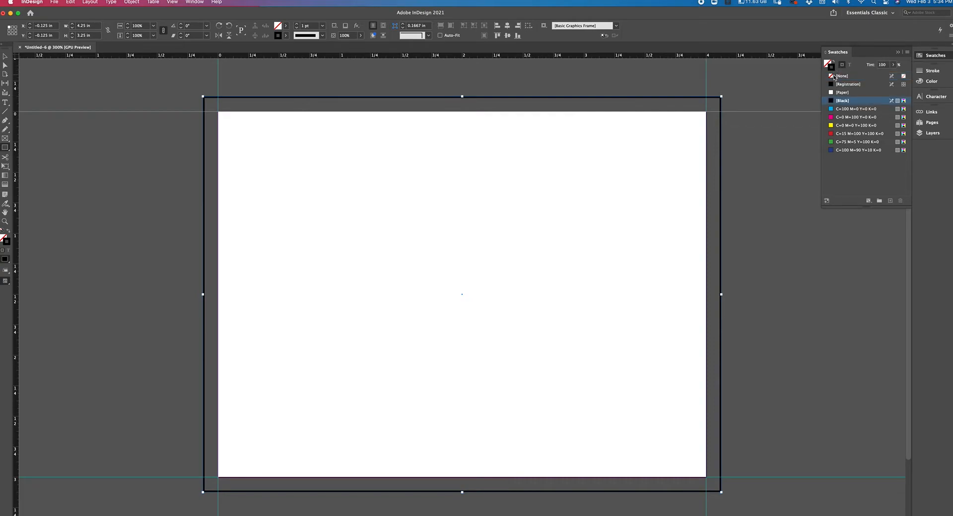
pyautogui.click(832, 76)
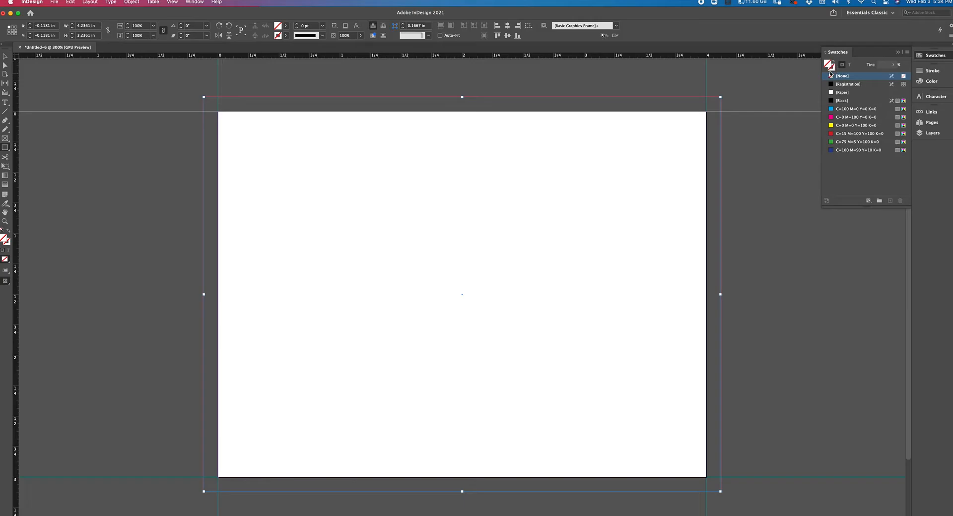
pyautogui.click(834, 142)
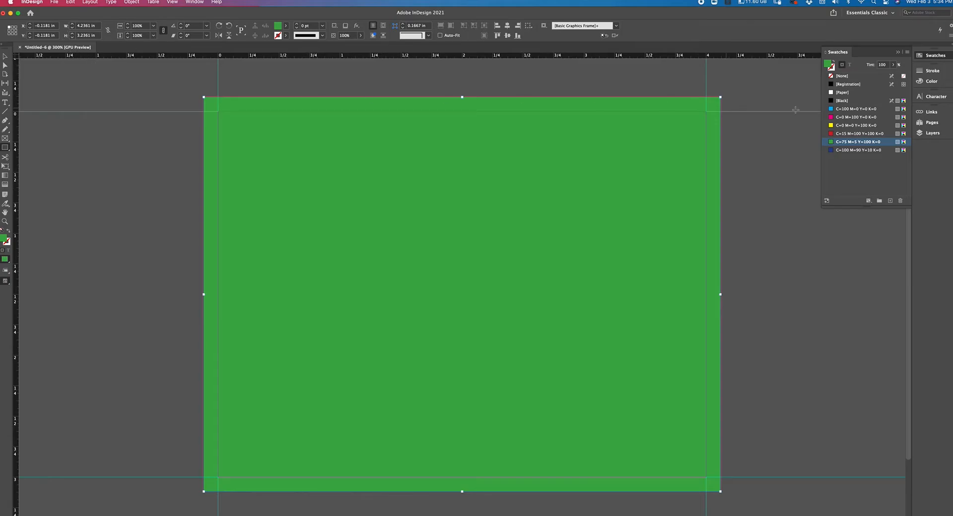
# Add pages based on A-Master until the document has six pages
pyautogui.click(929, 123)
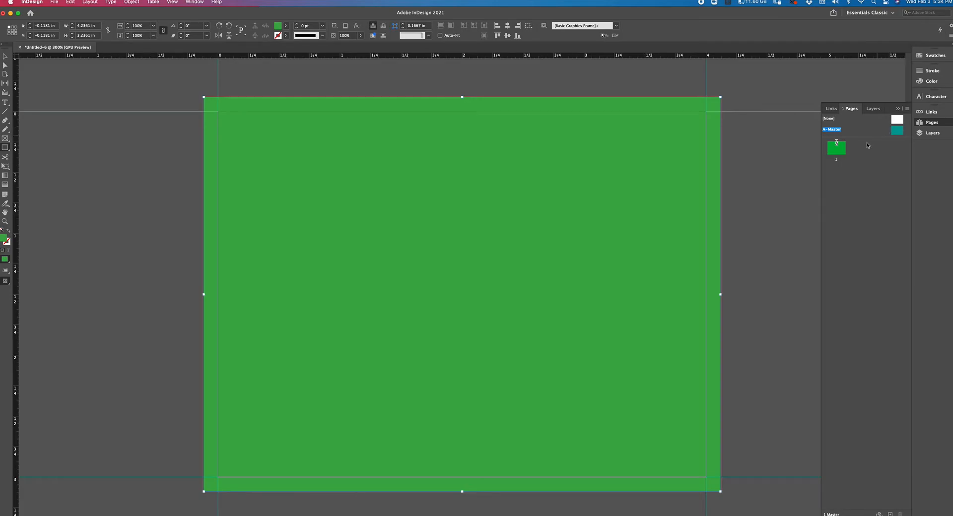
pyautogui.doubleClick(837, 151)
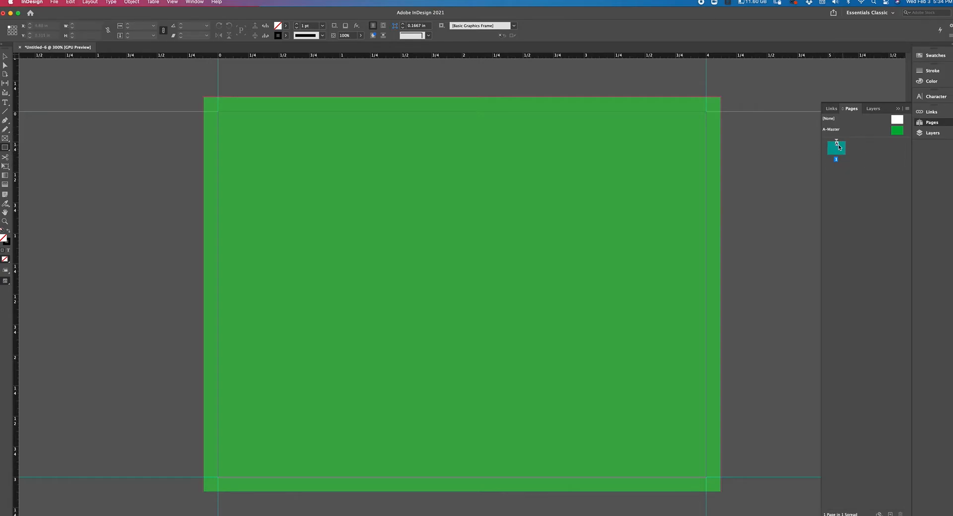
pyautogui.click(900, 132)
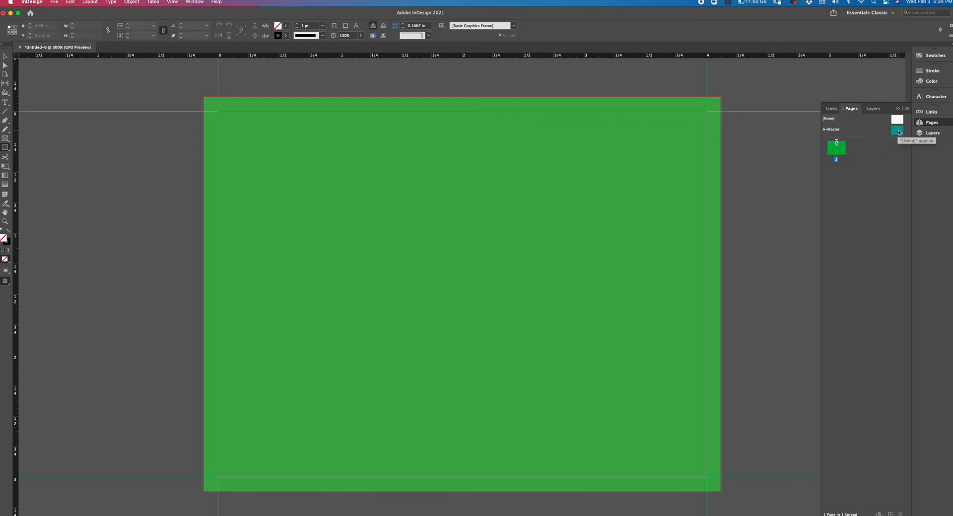
pyautogui.click(853, 128)
pyautogui.moveTo(897, 132); pyautogui.dragTo(847, 177)
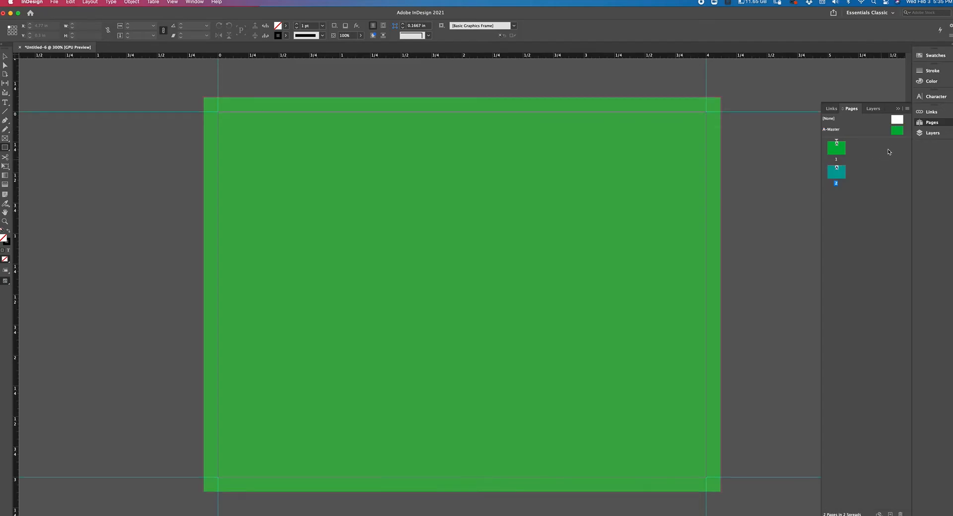
pyautogui.moveTo(898, 133); pyautogui.dragTo(838, 276)
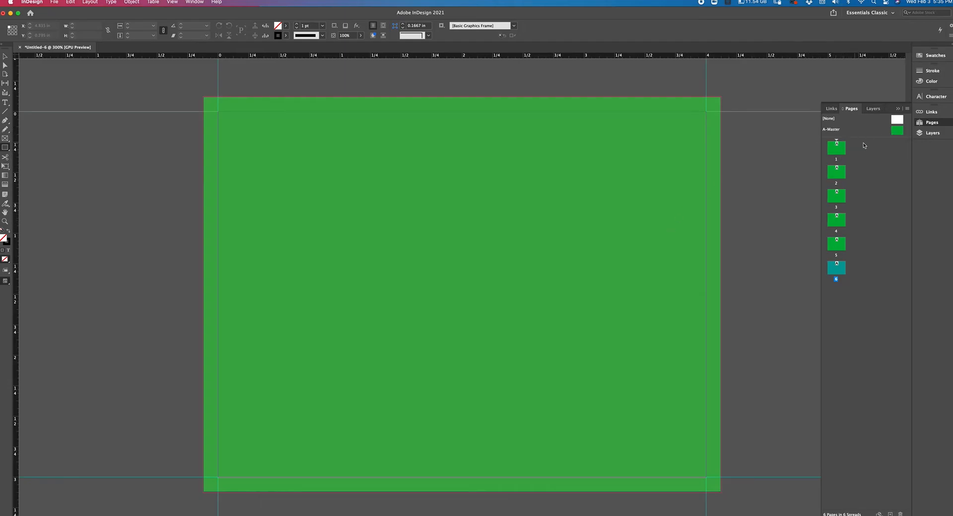
# Add a text frame about 2.57 × 0.34 in near the top of A-Master with the centred text FLASH CARDS
pyautogui.click(898, 131)
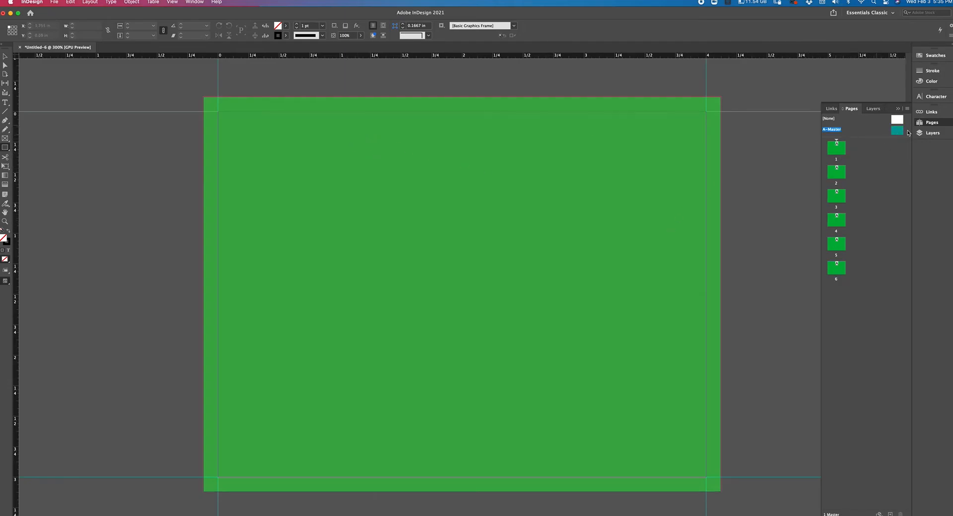
pyautogui.press('t')
pyautogui.moveTo(300, 130); pyautogui.dragTo(614, 166)
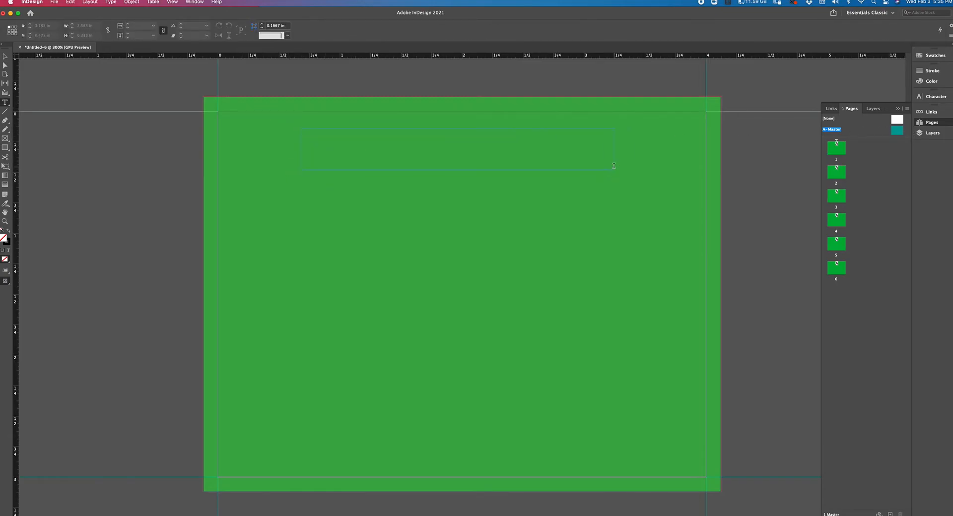
pyautogui.write('FLASH CARDS')
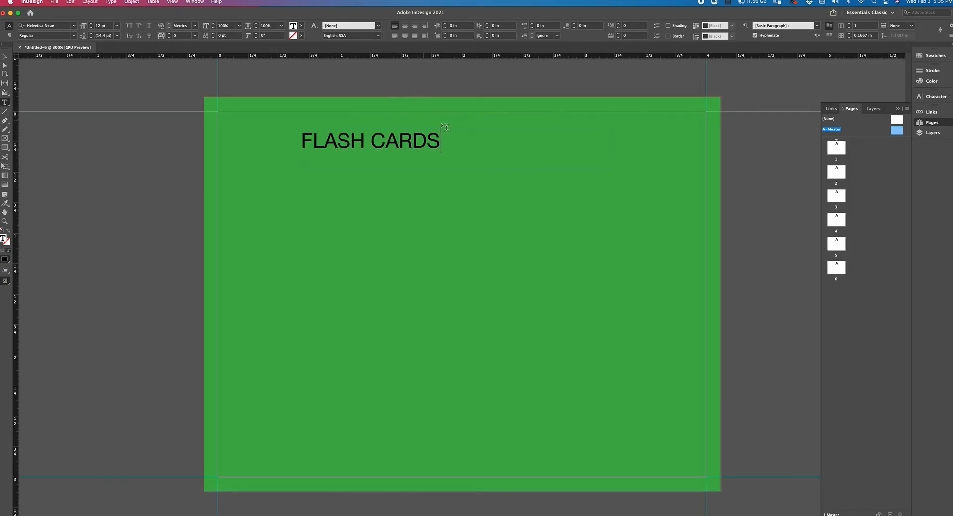
pyautogui.press('super+a')
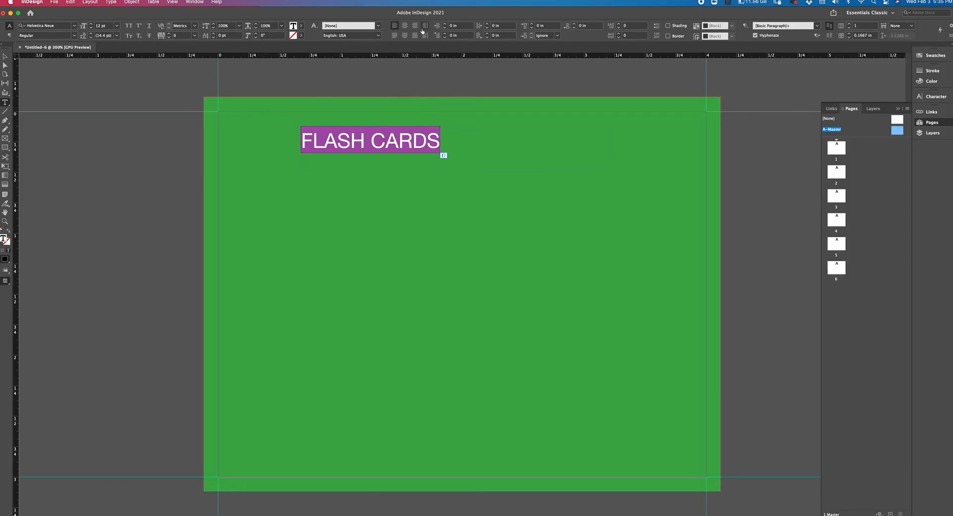
pyautogui.click(405, 25)
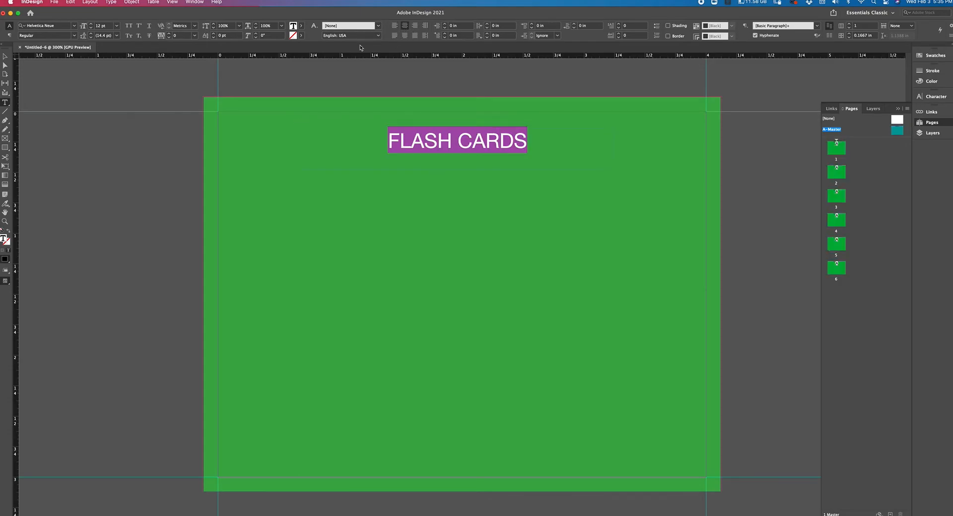
pyautogui.click(5, 58)
pyautogui.moveTo(476, 139); pyautogui.dragTo(478, 142)
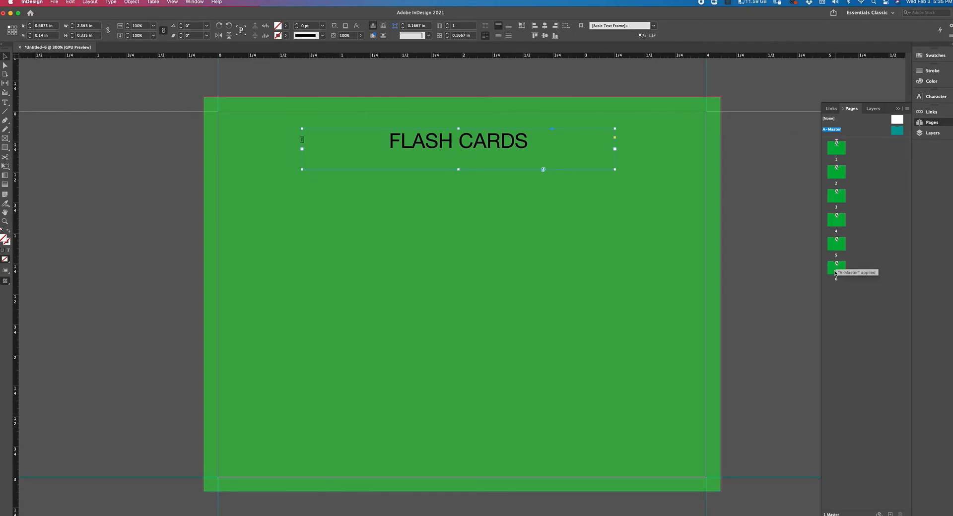
# Check pages 1 to 4 for the FLASH CARDS heading inherited from A-Master
pyautogui.click(830, 161)
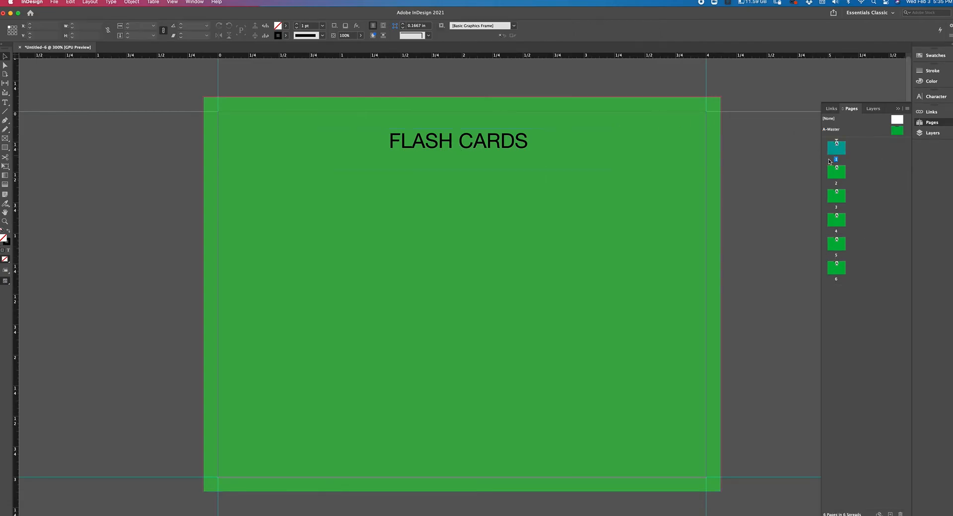
pyautogui.doubleClick(837, 171)
pyautogui.doubleClick(837, 199)
pyautogui.doubleClick(837, 223)
pyautogui.doubleClick(836, 148)
# Try the FLASH CARDS frame on A-Master lower down at about Y 0.755 in, and return it to Y 0.14 in
pyautogui.doubleClick(900, 131)
pyautogui.moveTo(503, 146); pyautogui.dragTo(497, 221)
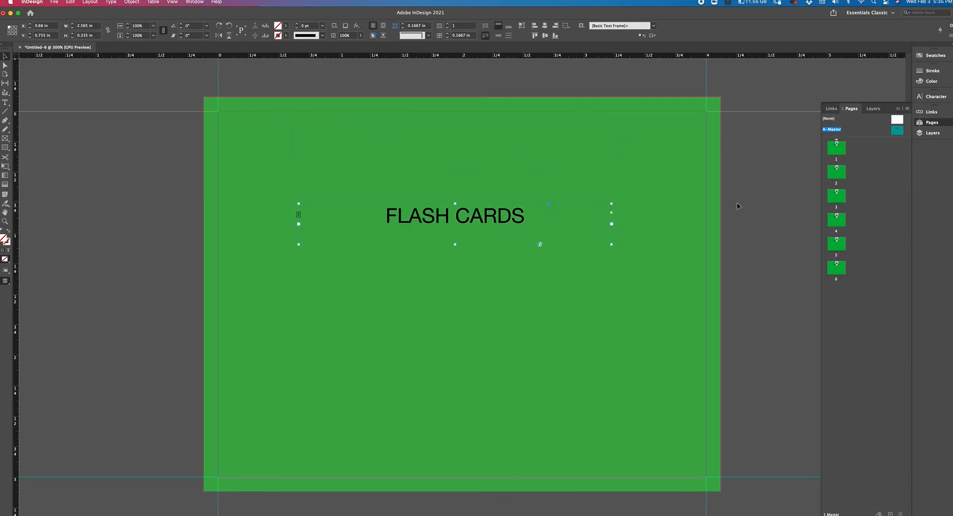
pyautogui.moveTo(487, 218); pyautogui.dragTo(490, 143)
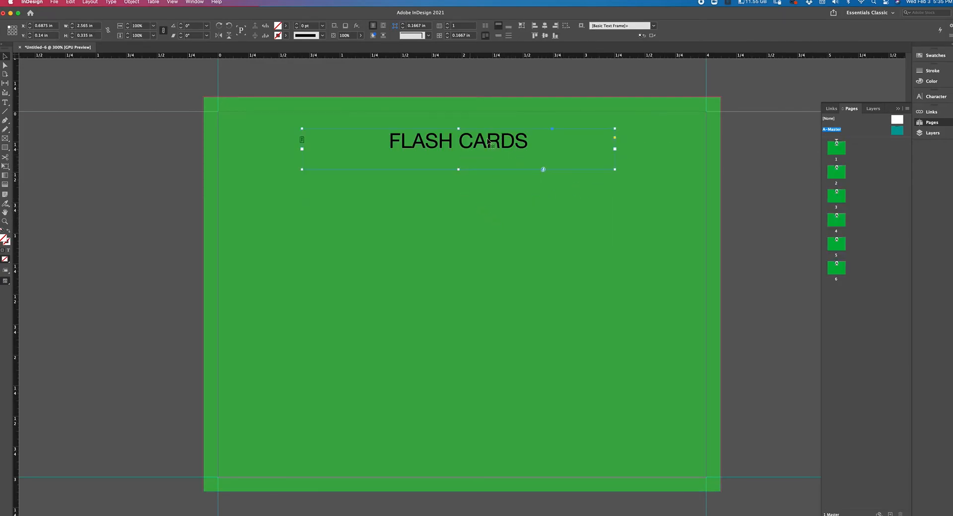
# Add a text frame about 2.75 × 0.54 in reading BLEED below the heading on page 1
pyautogui.doubleClick(836, 150)
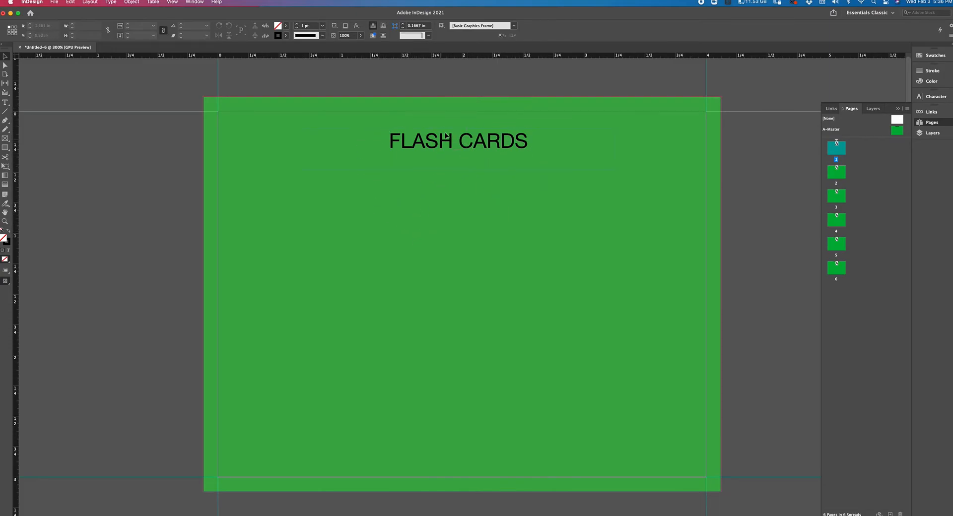
pyautogui.press('t')
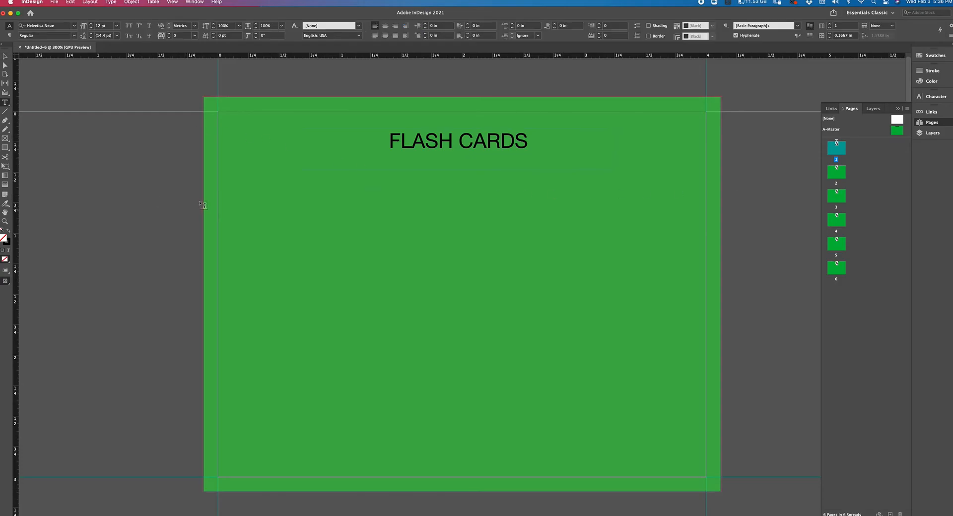
pyautogui.moveTo(298, 169); pyautogui.dragTo(629, 225)
pyautogui.write('BLEED')
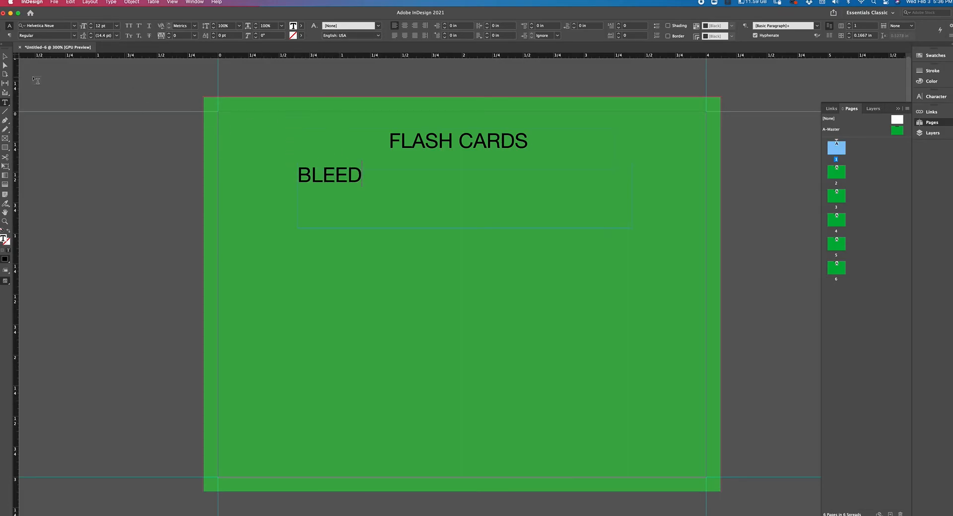
pyautogui.click(2, 57)
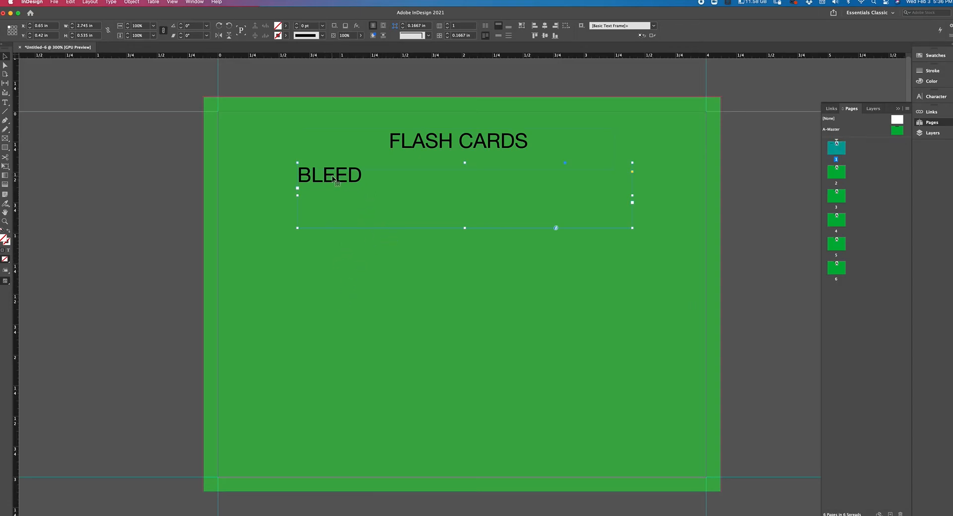
# Paste a copy of the BLEED frame below the heading on page 2, replace its text with DEFINITION, and compare pages 1 and 2
pyautogui.doubleClick(837, 171)
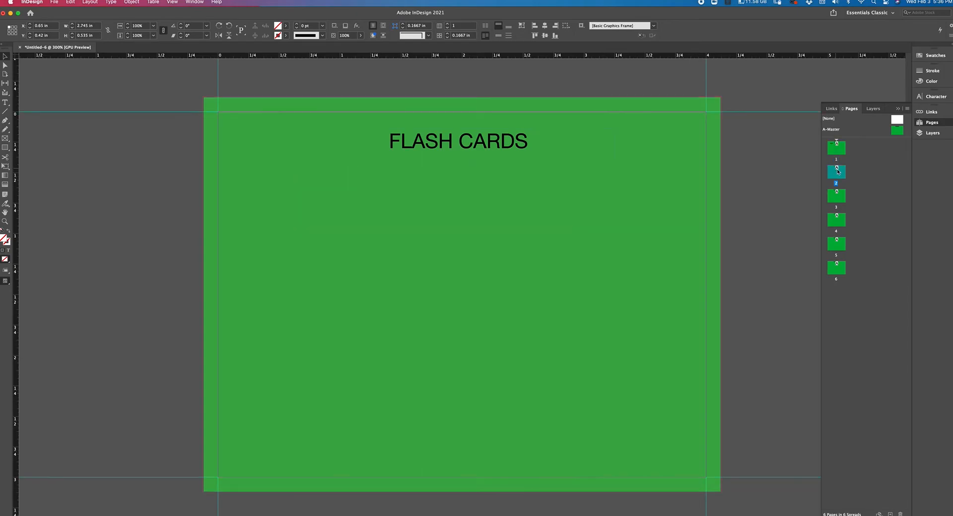
pyautogui.press('super+v')
pyautogui.moveTo(320, 270); pyautogui.dragTo(347, 192)
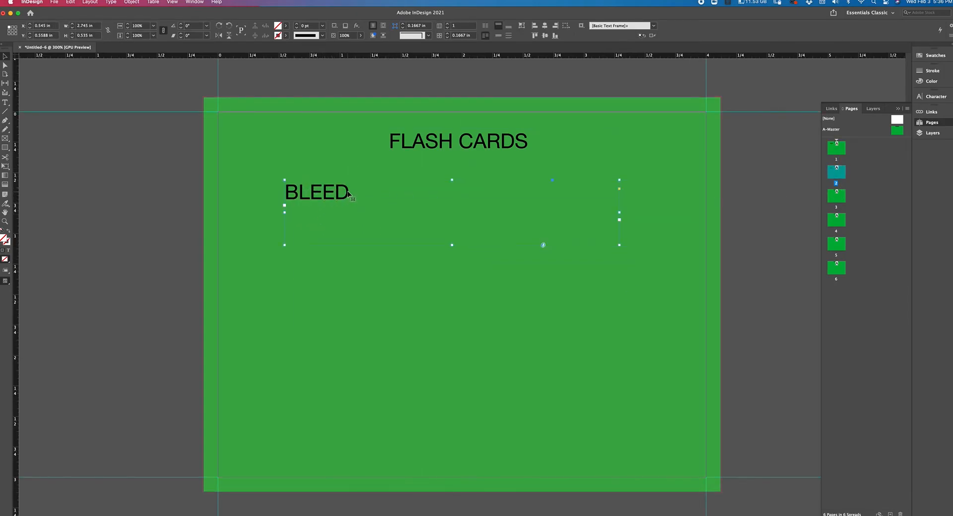
pyautogui.doubleClick(347, 194)
pyautogui.doubleClick(348, 193)
pyautogui.write('DEFINITION')
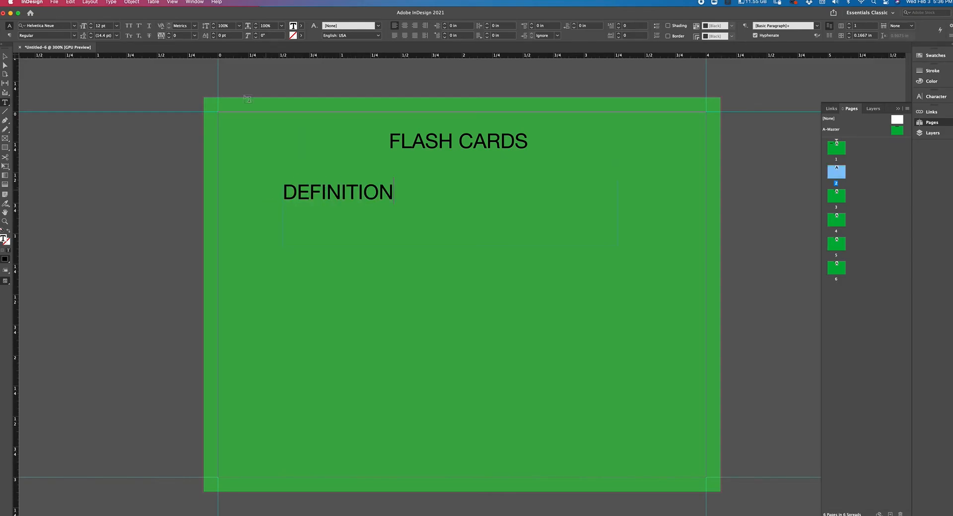
pyautogui.press('Escape')
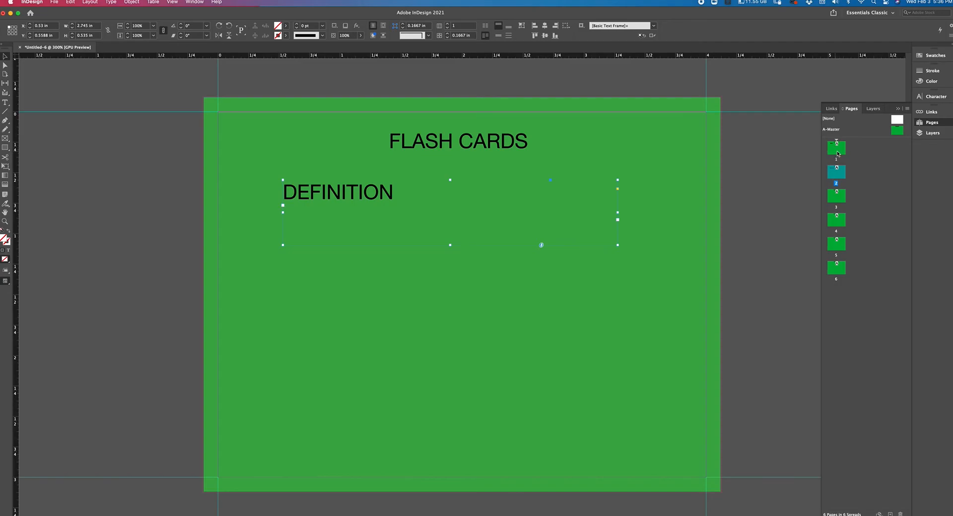
pyautogui.doubleClick(836, 149)
pyautogui.doubleClick(836, 173)
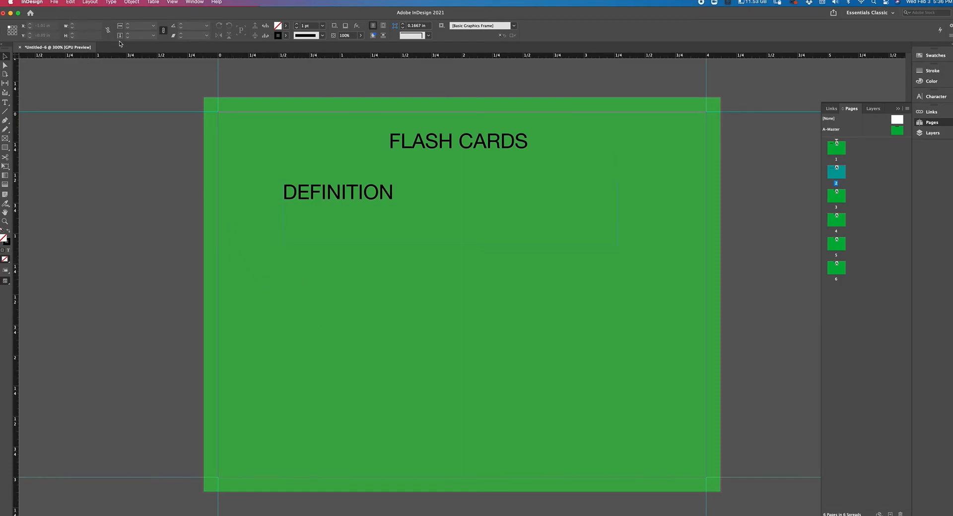
# Save the flash card document in the Cards folder under the name GREENCARDS
pyautogui.press('super+s')
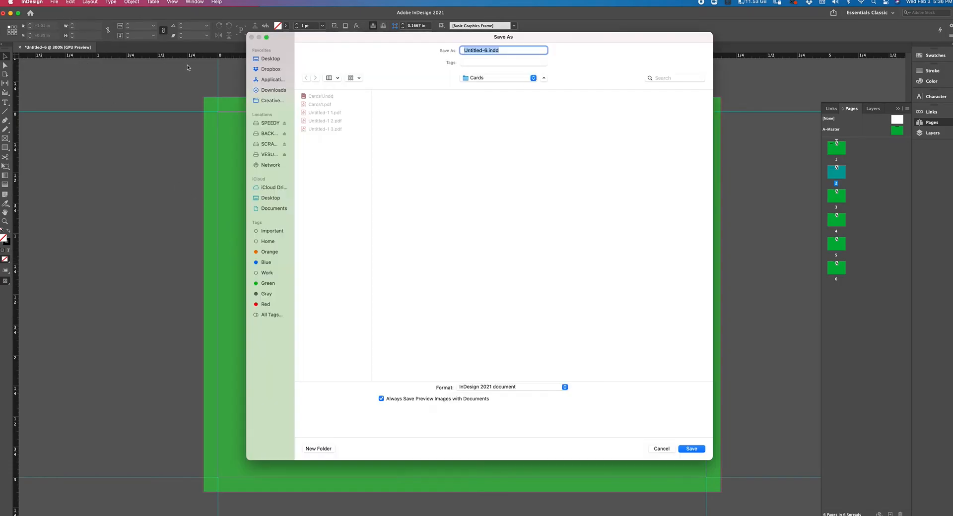
pyautogui.click(485, 52)
pyautogui.moveTo(488, 50); pyautogui.dragTo(456, 33)
pyautogui.press('BackSpace')
pyautogui.write('GREENCARDS')
pyautogui.click(687, 449)
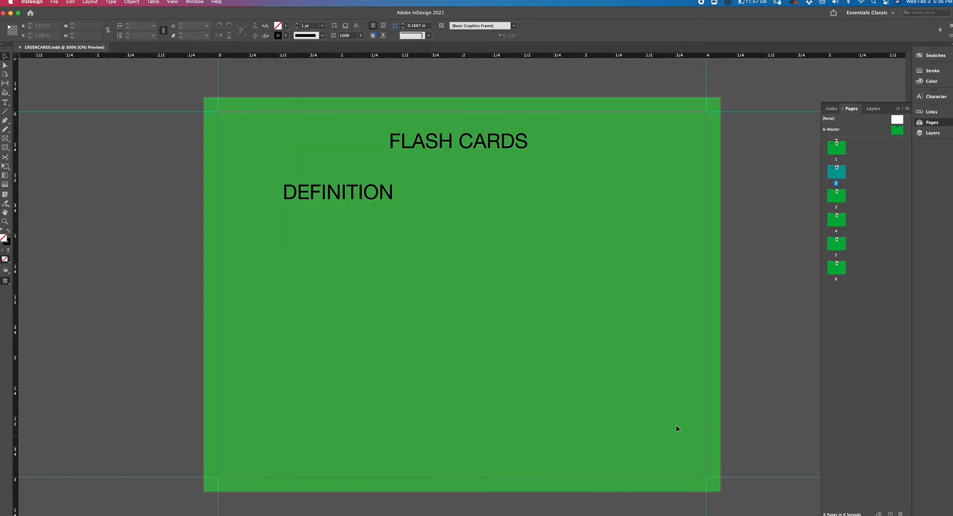
# Start exporting the document to the Cards folder as GREENCARDS.pdf in Adobe PDF (Print) format
pyautogui.click(55, 3)
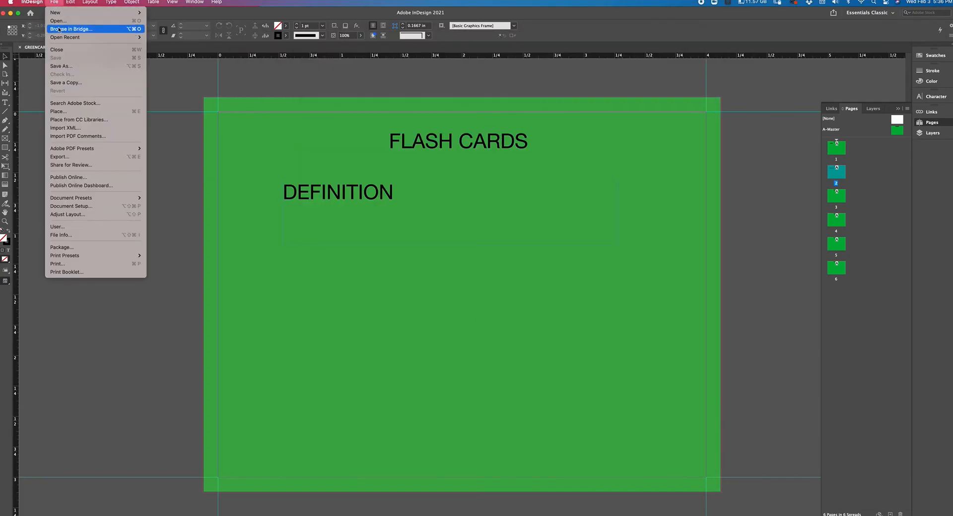
pyautogui.click(70, 157)
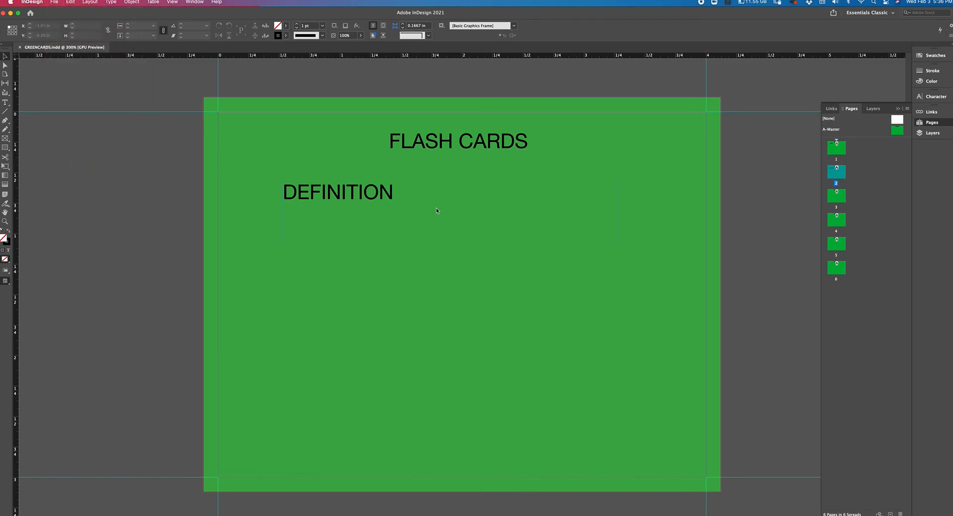
pyautogui.moveTo(391, 42); pyautogui.dragTo(359, 64)
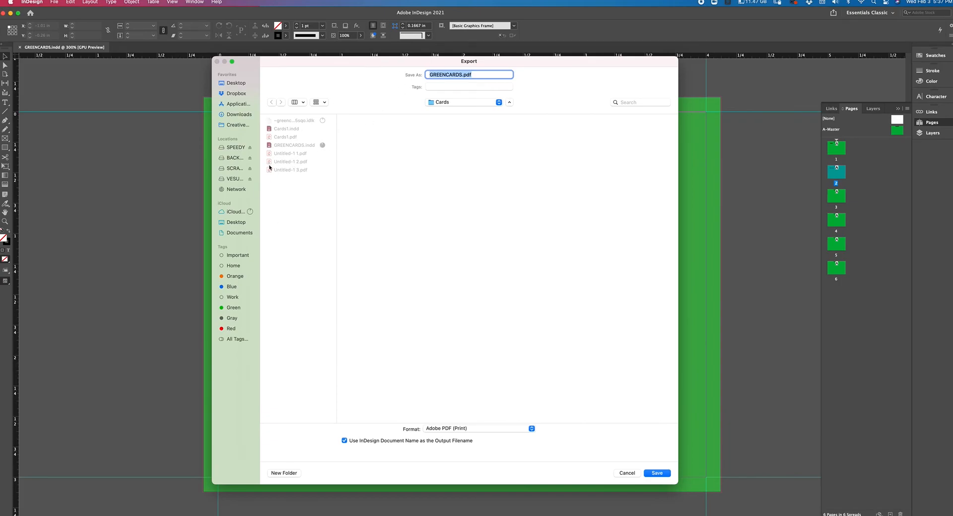
pyautogui.click(660, 474)
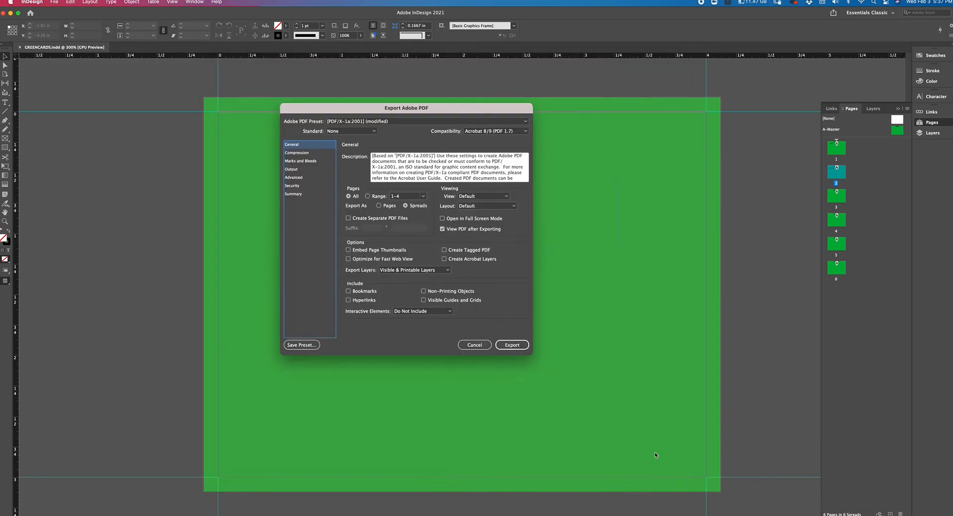
# Review the available PDF presets and Acrobat compatibility versions in the export settings
pyautogui.moveTo(347, 106); pyautogui.dragTo(381, 87)
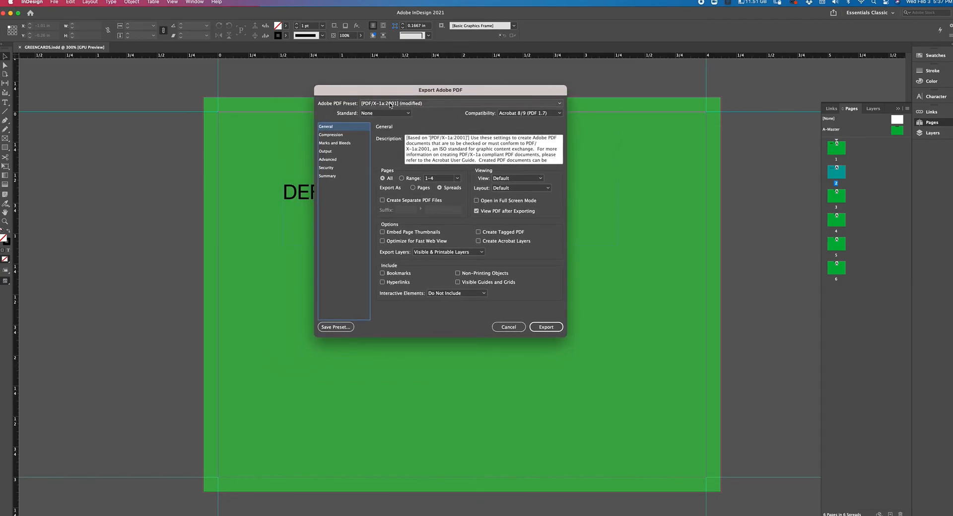
pyautogui.click(399, 104)
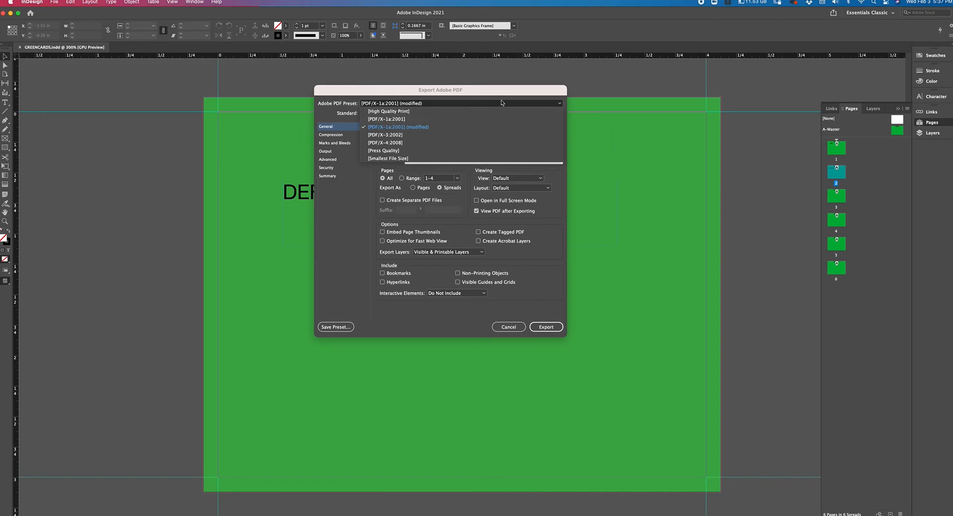
pyautogui.click(514, 84)
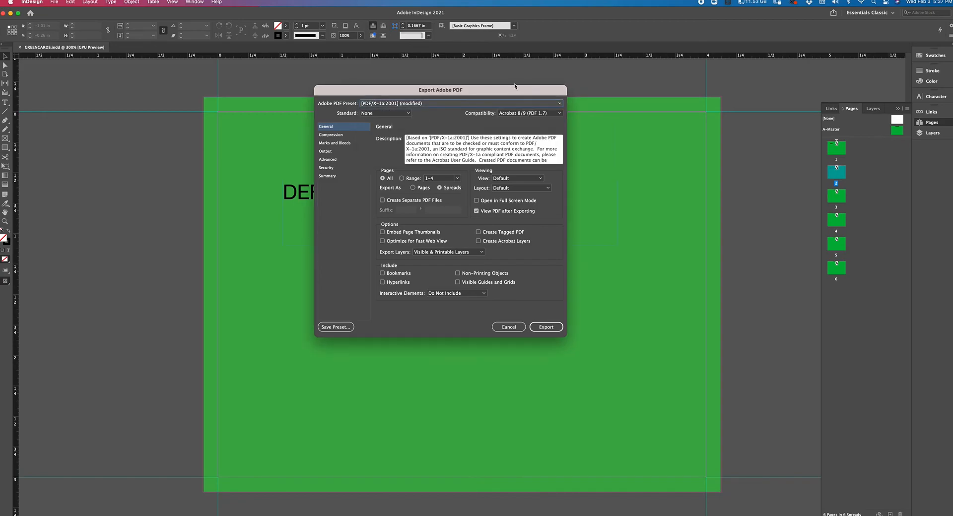
pyautogui.click(544, 113)
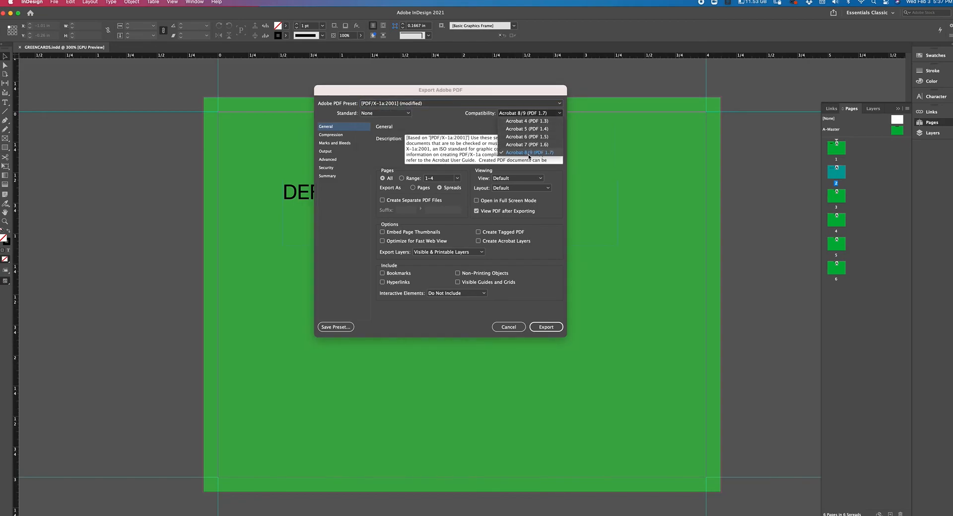
pyautogui.click(325, 166)
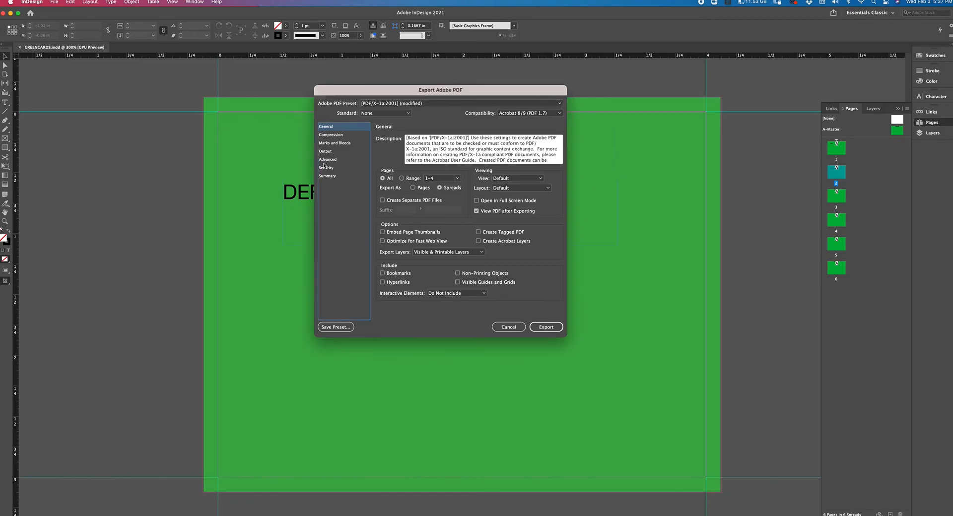
# Enable crop marks and the document bleed settings for the PDF export
pyautogui.click(336, 144)
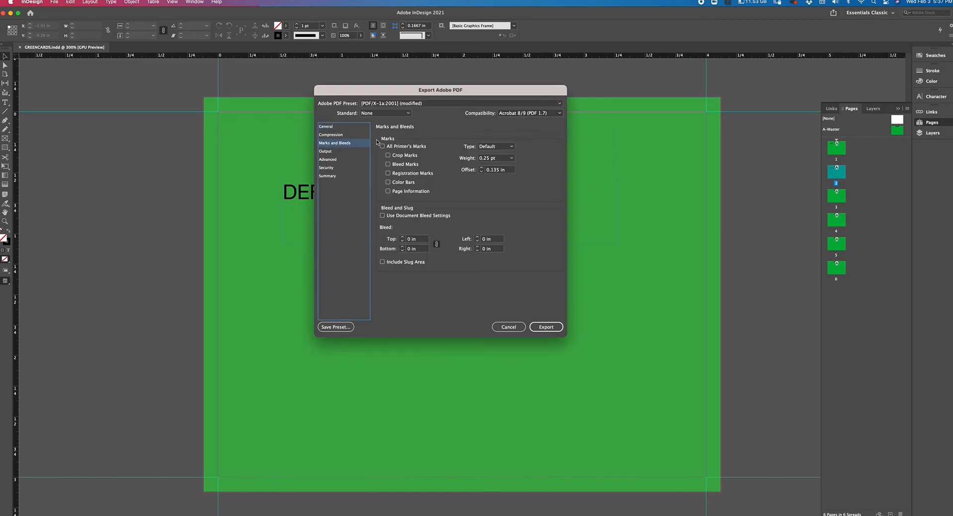
pyautogui.click(388, 156)
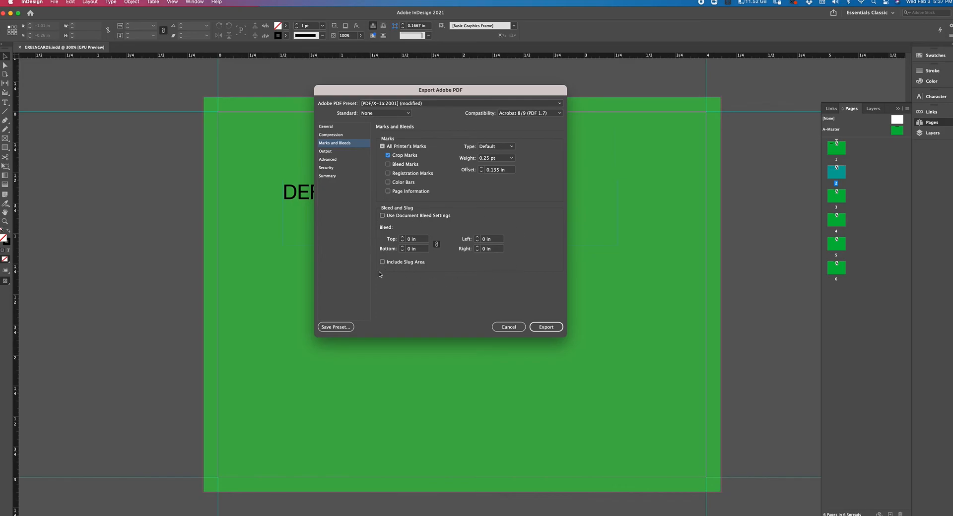
pyautogui.click(382, 216)
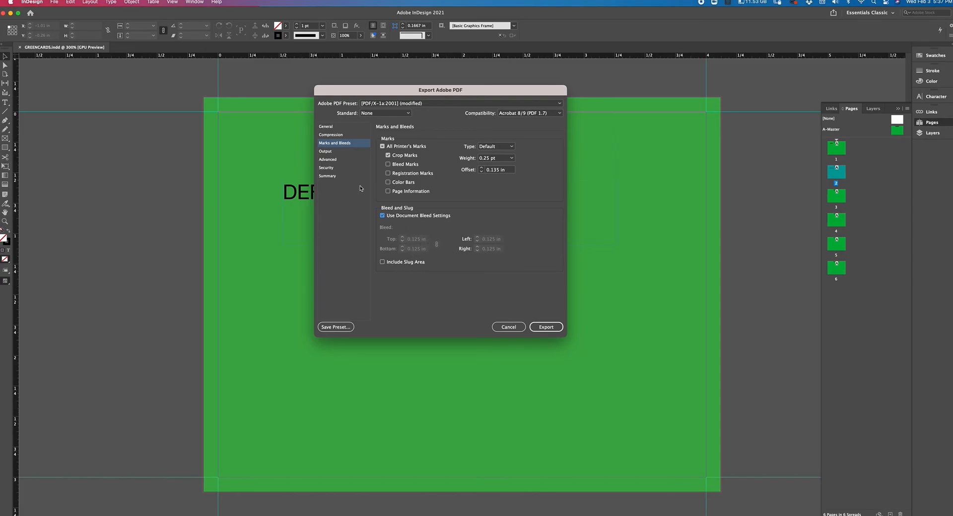
# Check the Output and Advanced export settings, and export the PDF
pyautogui.click(325, 152)
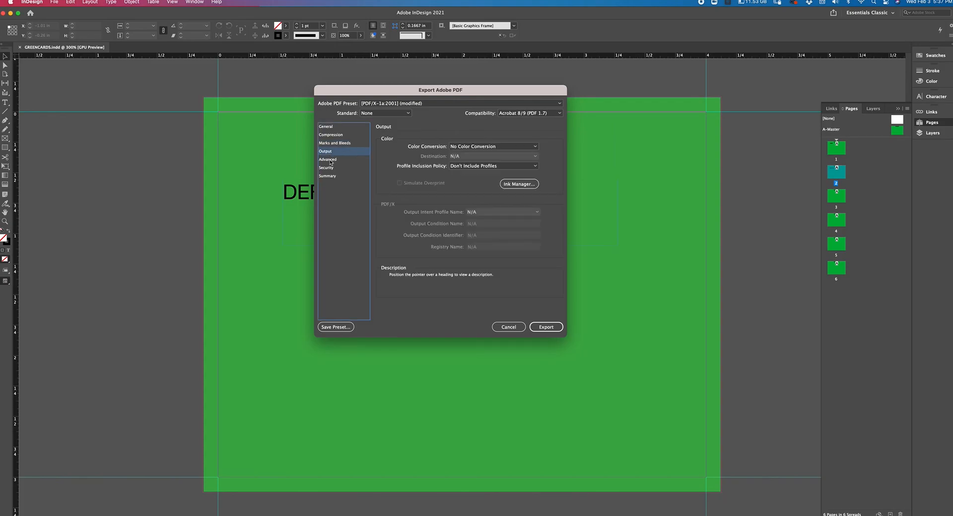
pyautogui.click(331, 160)
pyautogui.click(330, 152)
pyautogui.click(332, 161)
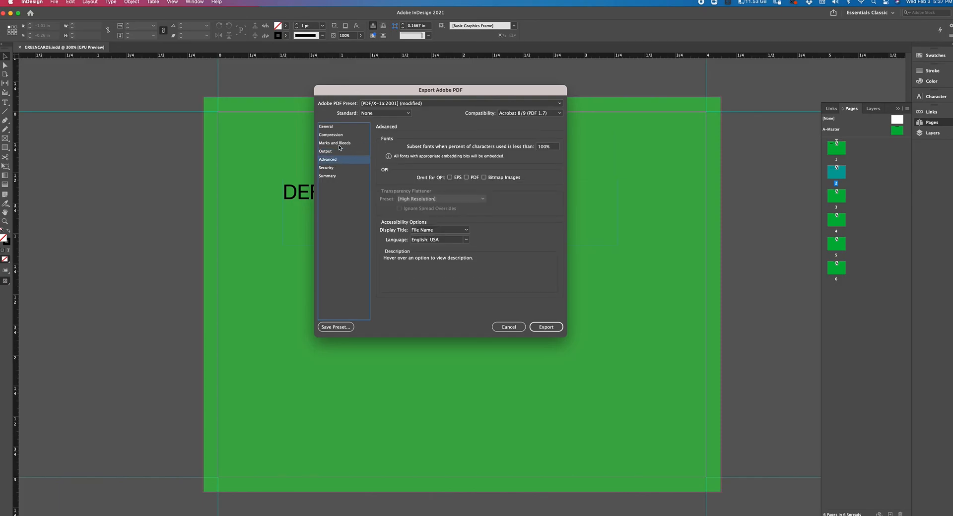
pyautogui.click(340, 144)
pyautogui.click(331, 151)
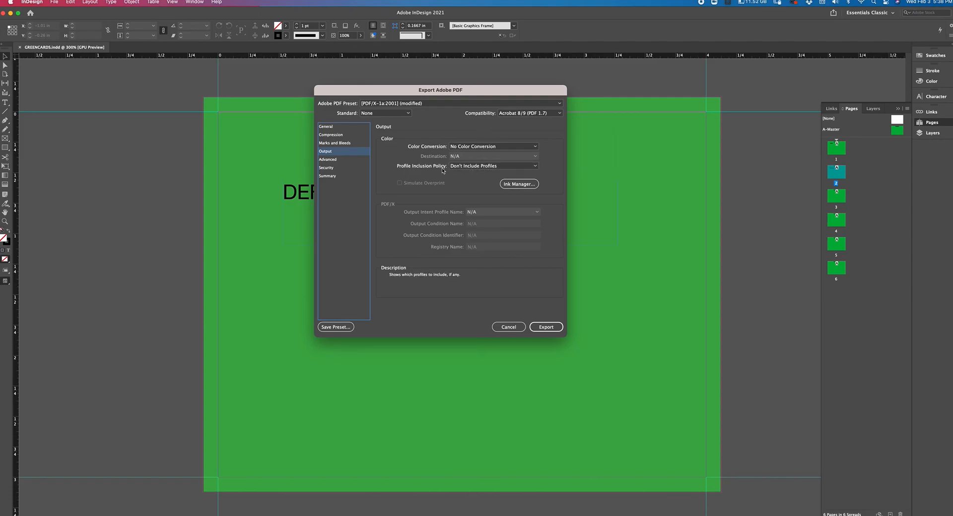
pyautogui.click(546, 326)
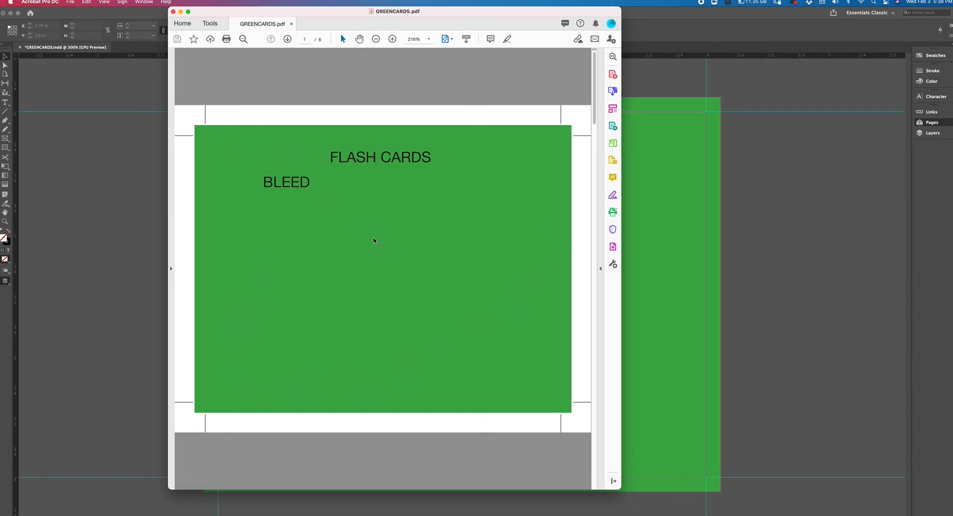
# Examine the crop marks and bleed on page 1 of GREENCARDS.pdf in Acrobat at 300% zoom
pyautogui.scroll(-2, 374, 241)
pyautogui.scroll(2, 374, 241)
pyautogui.press('super+equal')
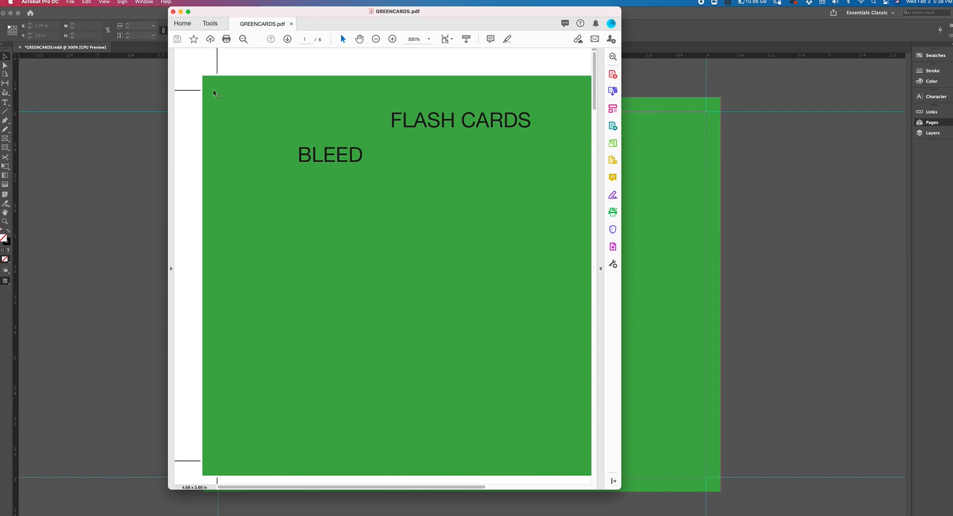